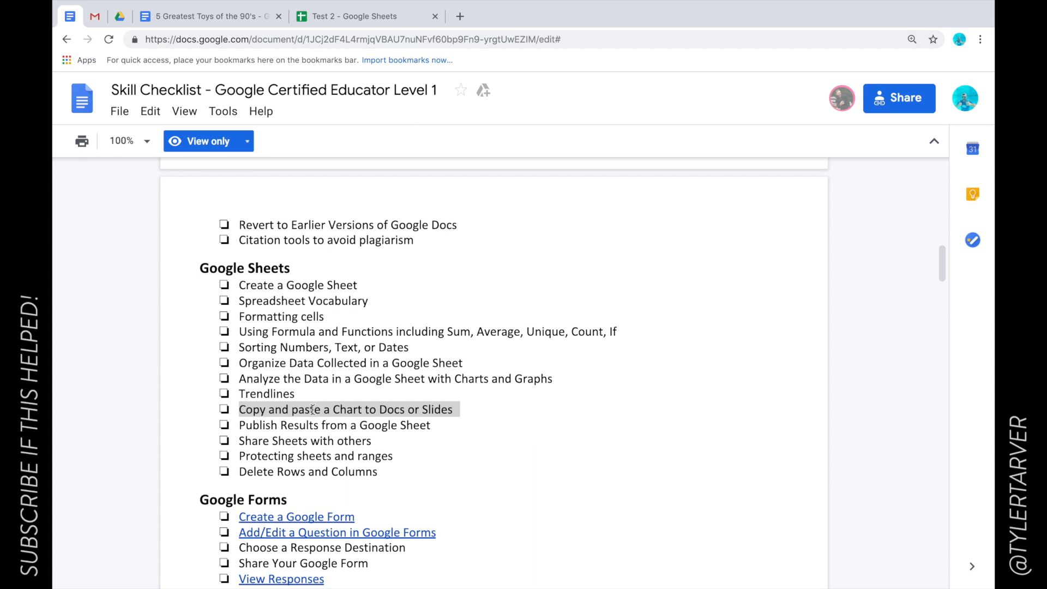
Mark the chart copy-and-paste checklist item and switch to the Test 2 spreadsheet.
{"action": "triple_click", "coordinate": [312, 410]}
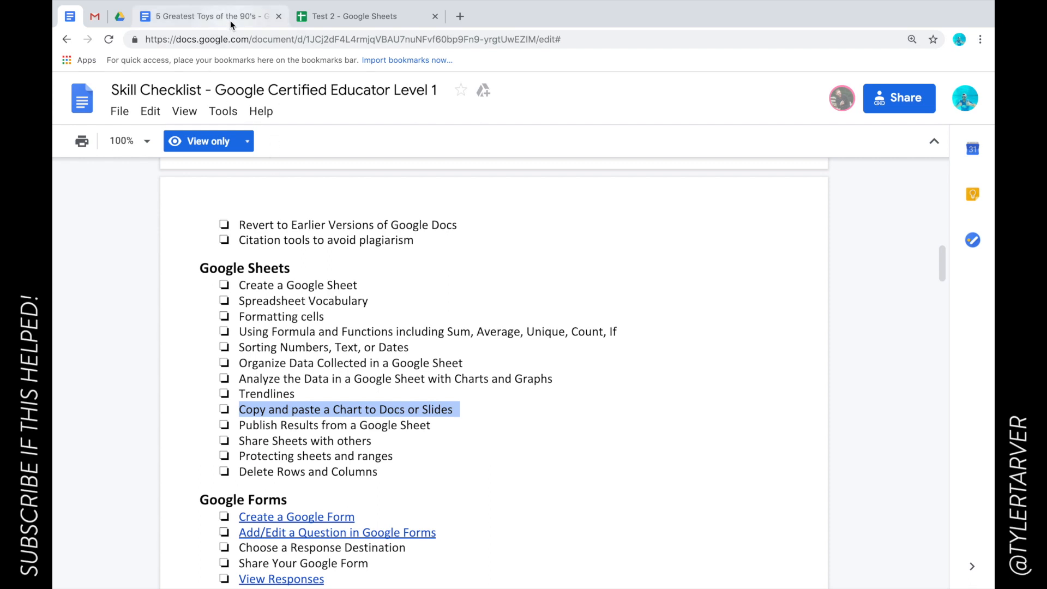
{"action": "left_click", "coordinate": [211, 16]}
{"action": "left_click", "coordinate": [333, 15]}
{"action": "mouse_move", "coordinate": [300, 186]}
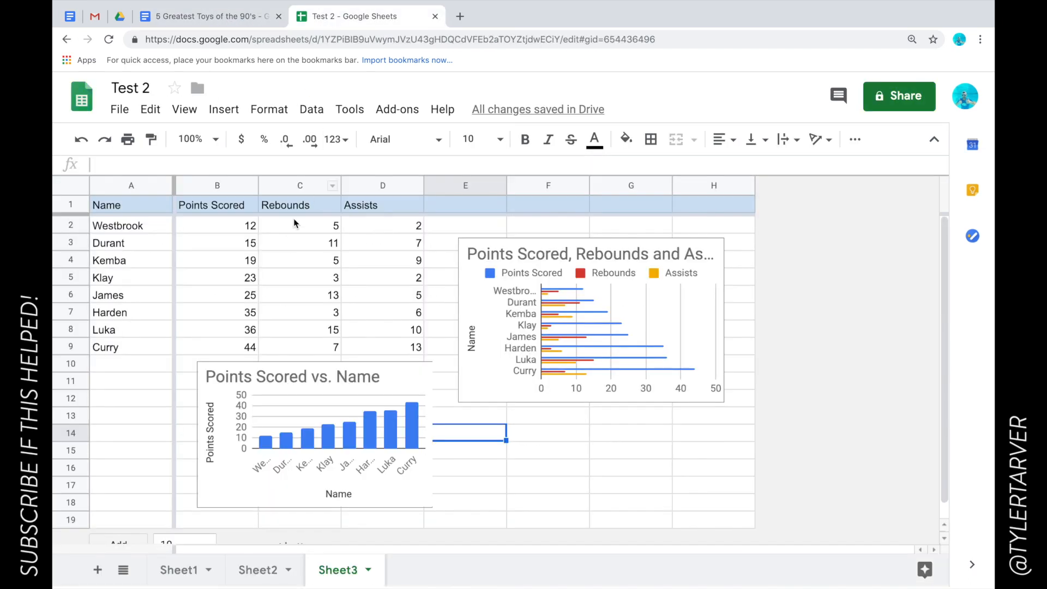
Enlarge the Points Scored vs. Name chart by dragging its corner handle outward.
{"action": "left_click", "coordinate": [506, 344]}
{"action": "left_click", "coordinate": [288, 423]}
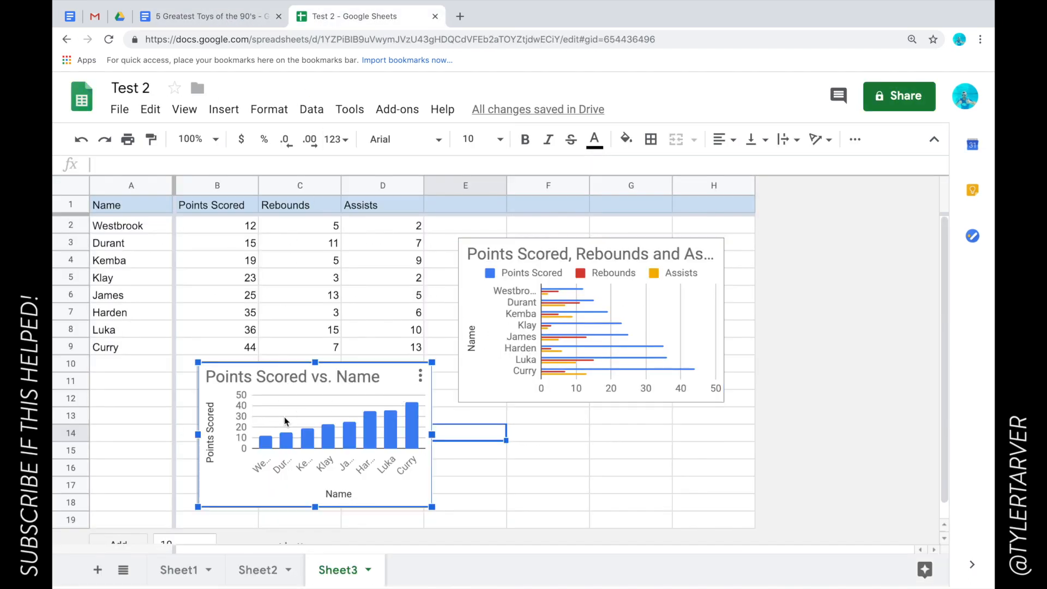
{"action": "left_click", "coordinate": [445, 471]}
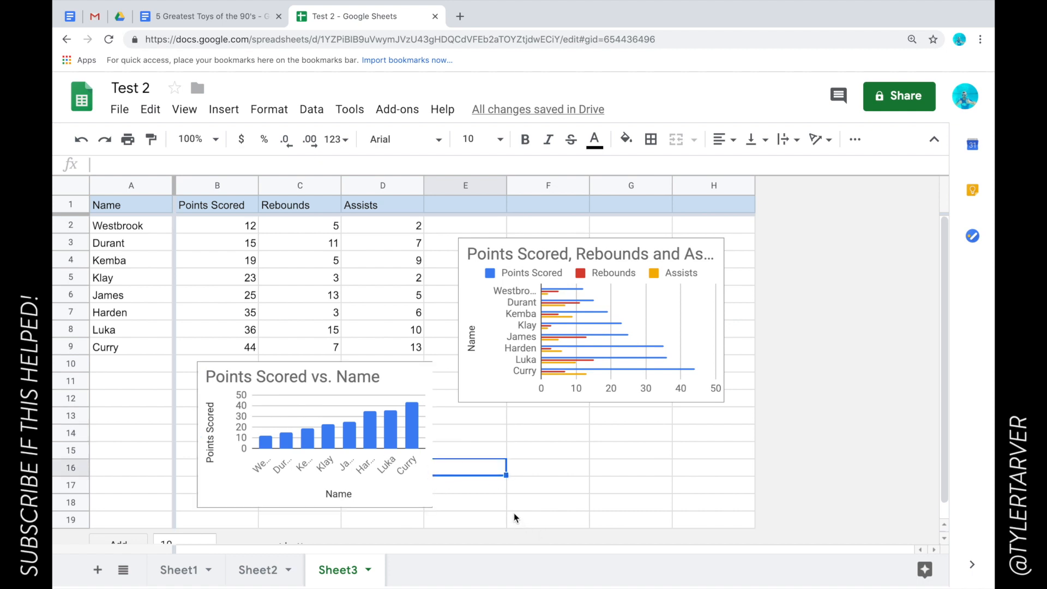
{"action": "left_click", "coordinate": [401, 475]}
{"action": "left_click_drag", "start_coordinate": [431, 506], "coordinate": [443, 512]}
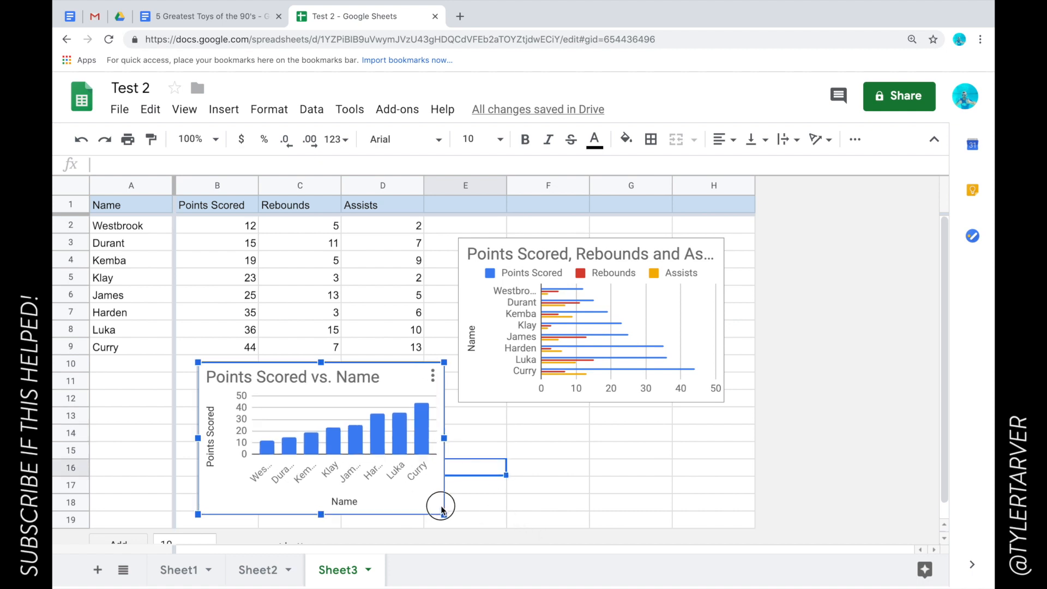
Alternate selection between the two charts, ending on the points, rebounds and assists chart.
{"action": "left_click", "coordinate": [585, 340]}
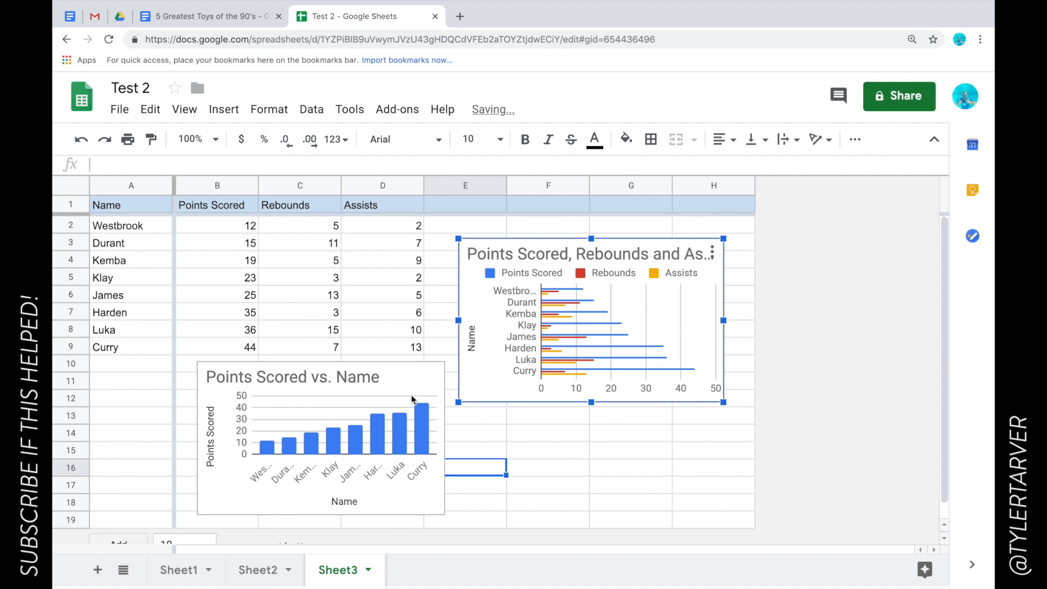
{"action": "left_click", "coordinate": [372, 413]}
{"action": "left_click", "coordinate": [522, 334]}
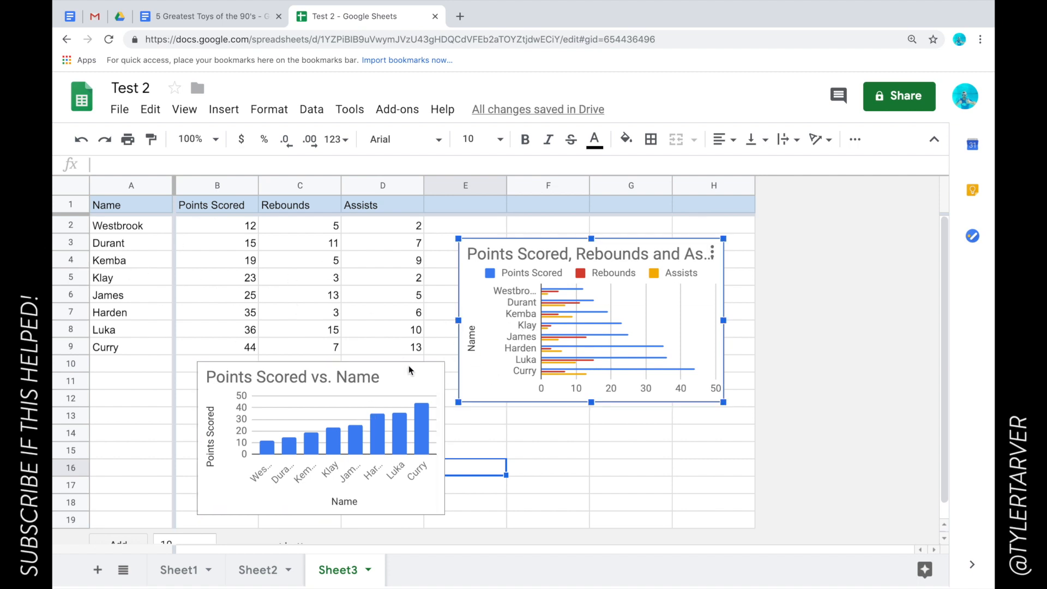
{"action": "left_click", "coordinate": [418, 393]}
{"action": "left_click", "coordinate": [556, 327]}
Review the vertical axis settings of the points, rebounds and assists chart in the Chart editor.
{"action": "right_click", "coordinate": [555, 327]}
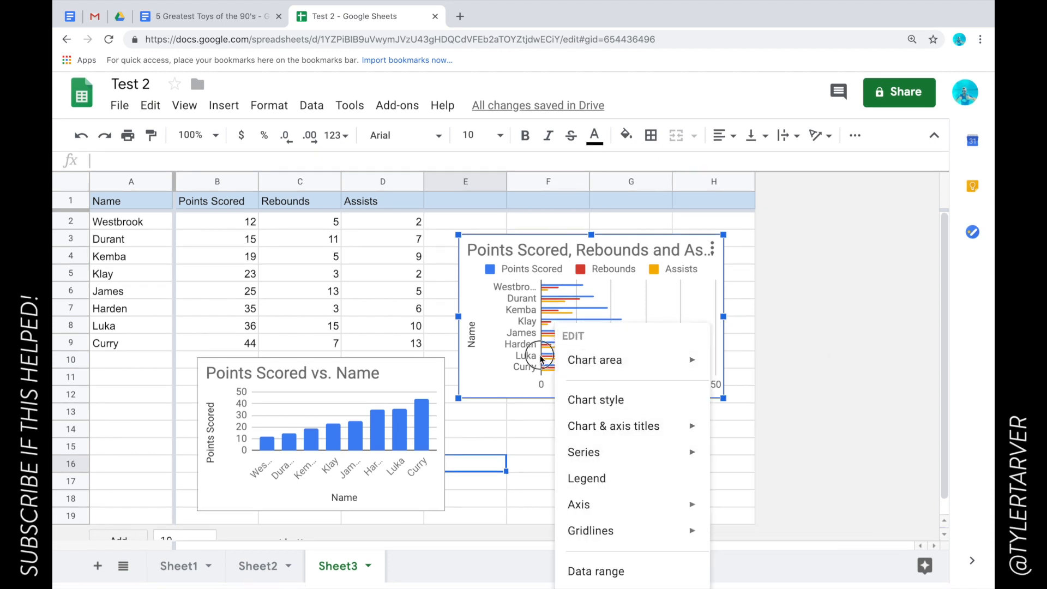
{"action": "left_click", "coordinate": [525, 344]}
{"action": "left_click", "coordinate": [524, 325]}
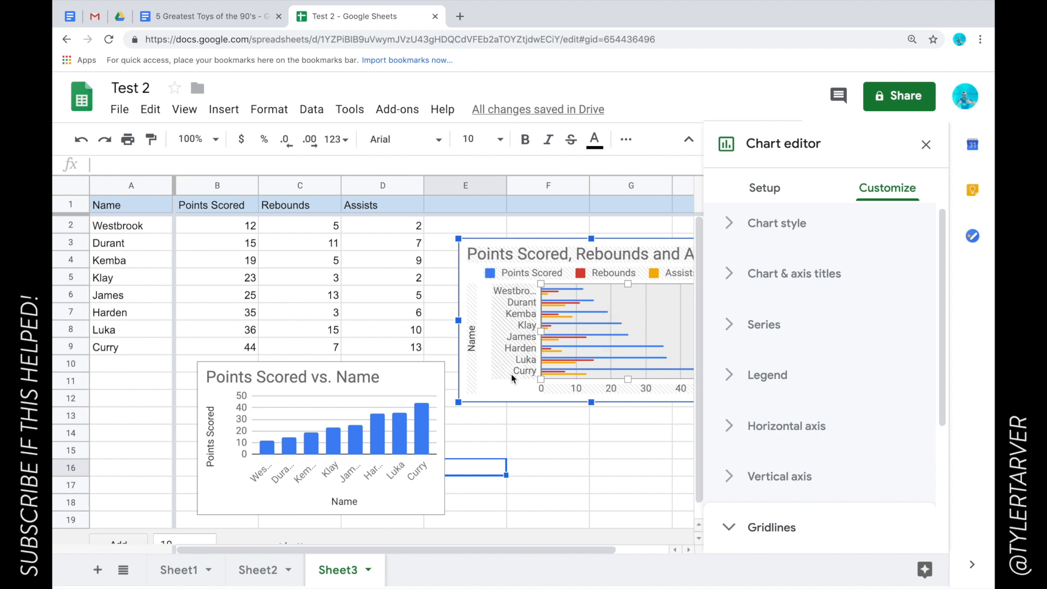
{"action": "left_click", "coordinate": [497, 397]}
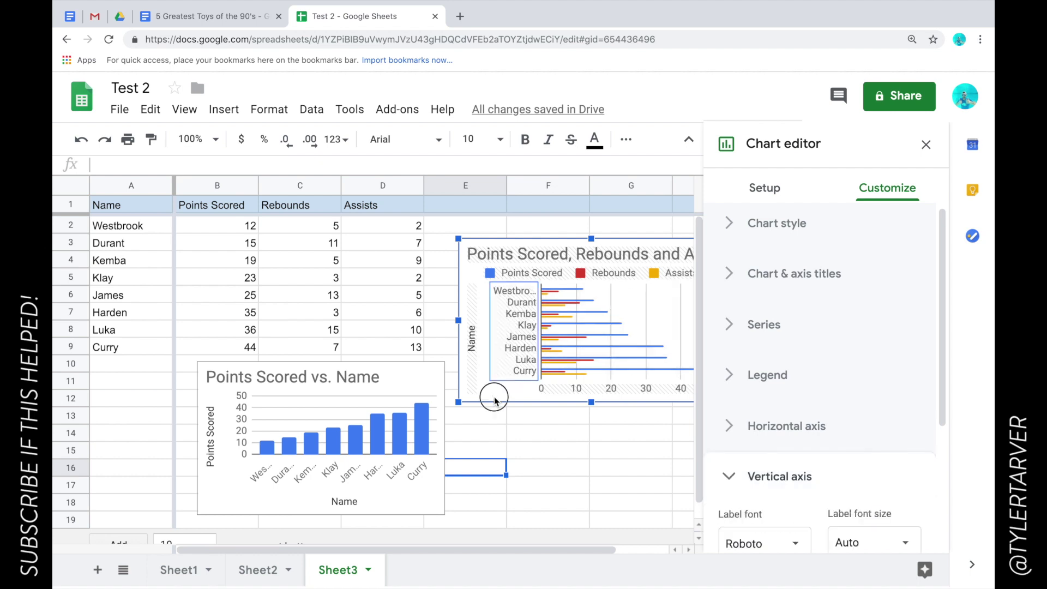
Deselect the chart and return to the 5 Greatest Toys of the 90's document.
{"action": "left_click", "coordinate": [531, 410]}
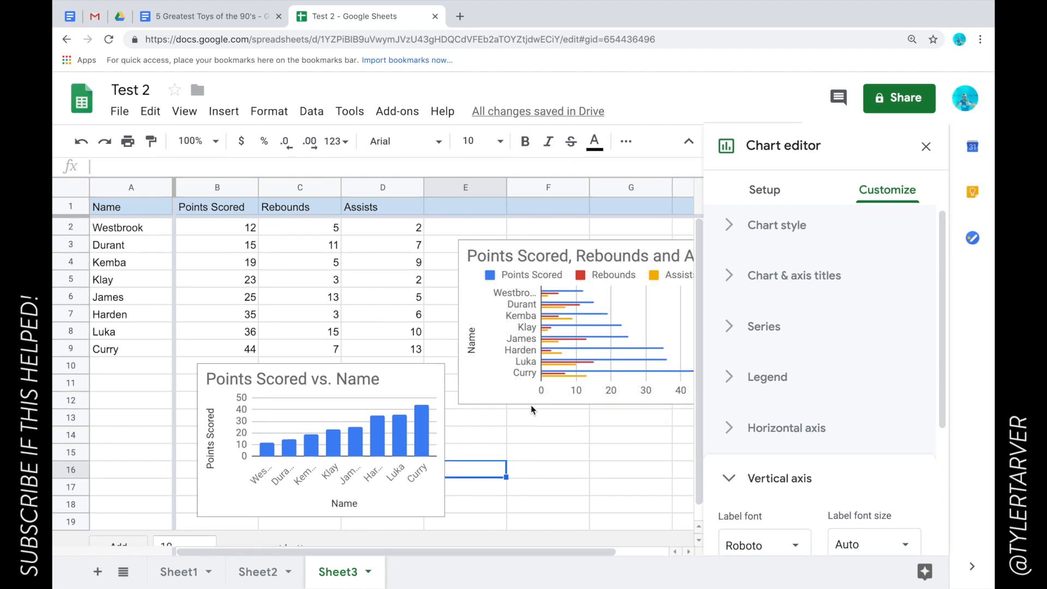
{"action": "left_click", "coordinate": [496, 384]}
{"action": "left_click", "coordinate": [496, 383]}
{"action": "left_click", "coordinate": [197, 16]}
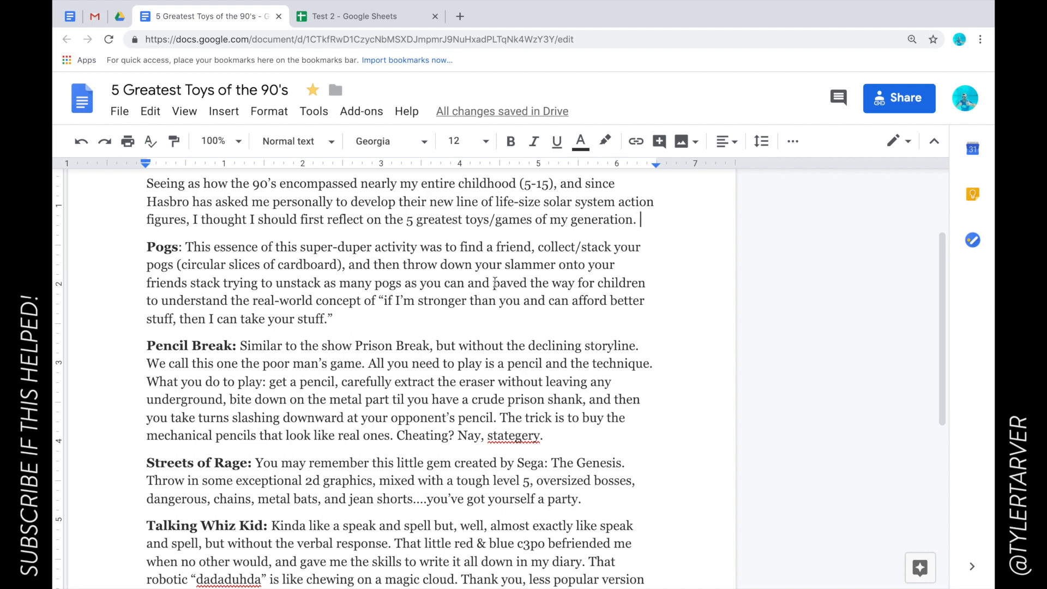
Add an empty line after the Pogs paragraph and paste the chart linked to the spreadsheet.
{"action": "left_click", "coordinate": [465, 326]}
{"action": "key", "text": "Return"}
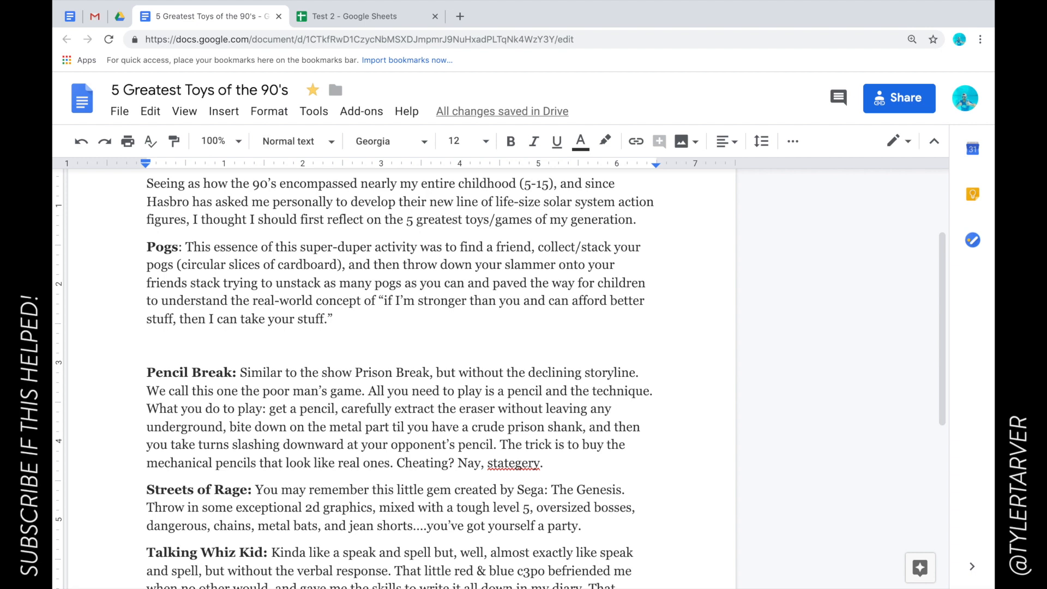
{"action": "key", "text": "ctrl+v"}
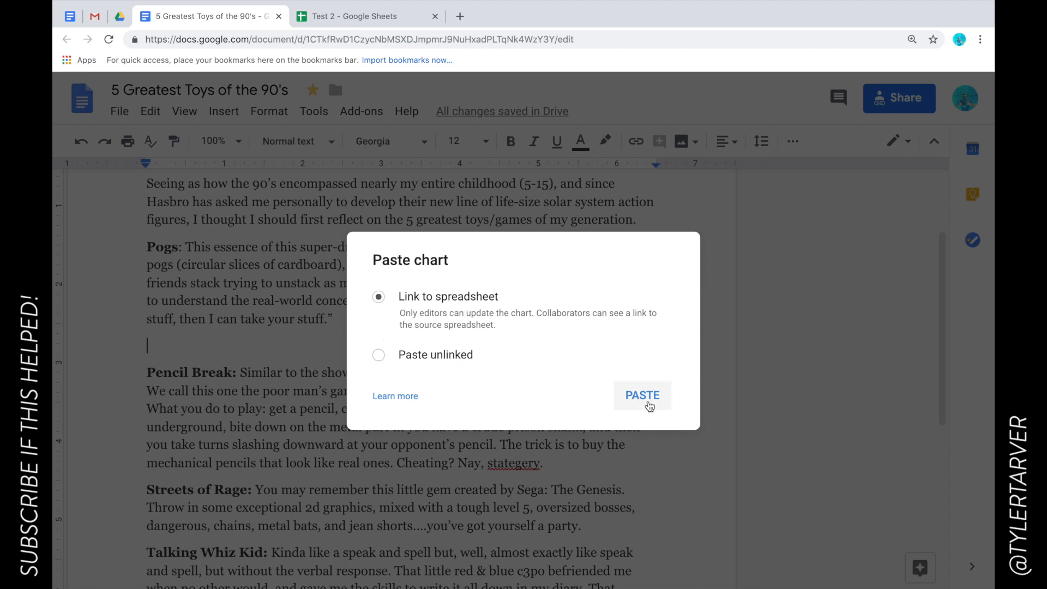
{"action": "left_click", "coordinate": [642, 395]}
Shrink the pasted points, rebounds and assists chart to about half its width.
{"action": "left_click", "coordinate": [329, 346]}
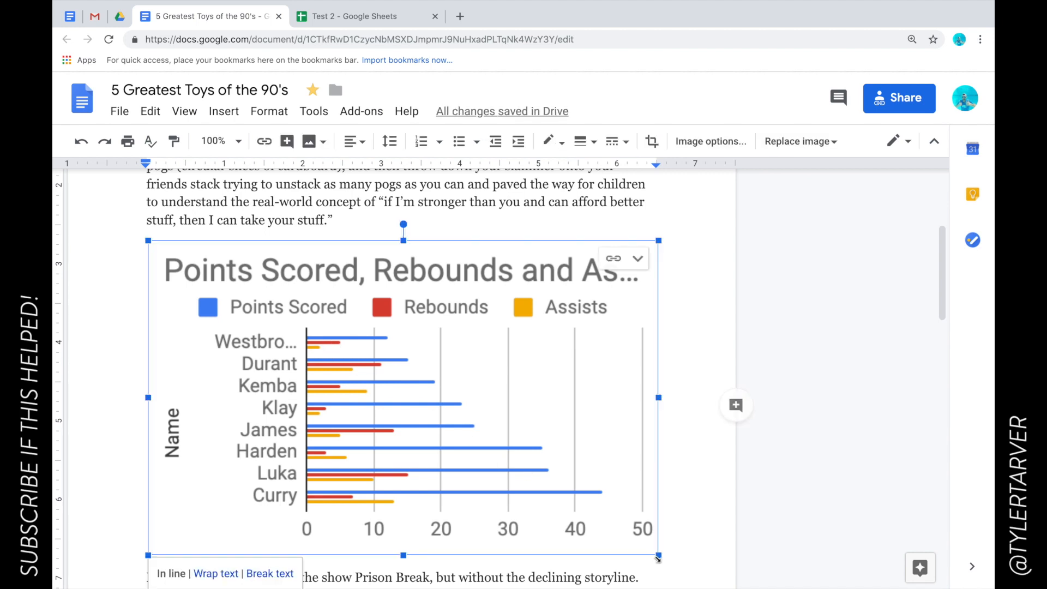
{"action": "left_click_drag", "start_coordinate": [658, 555], "coordinate": [483, 452]}
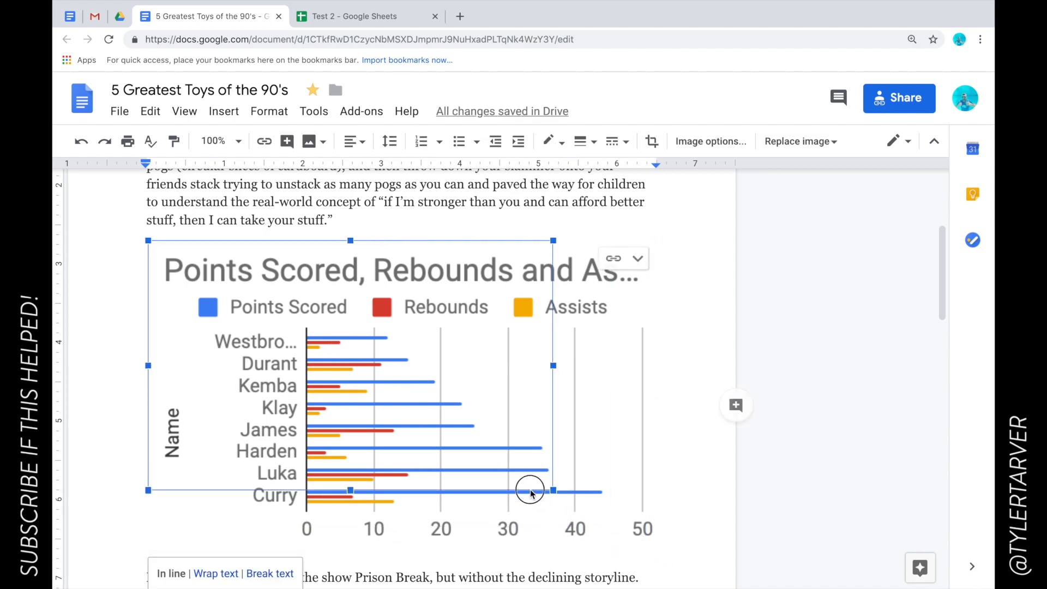
{"action": "left_click_drag", "start_coordinate": [483, 452], "coordinate": [458, 434]}
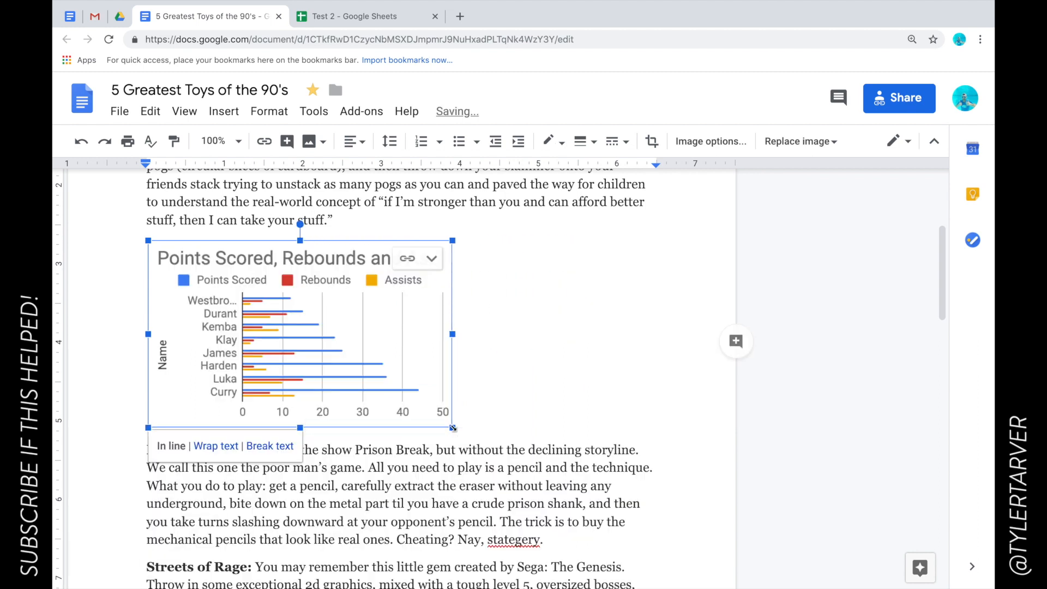
{"action": "left_click", "coordinate": [528, 376]}
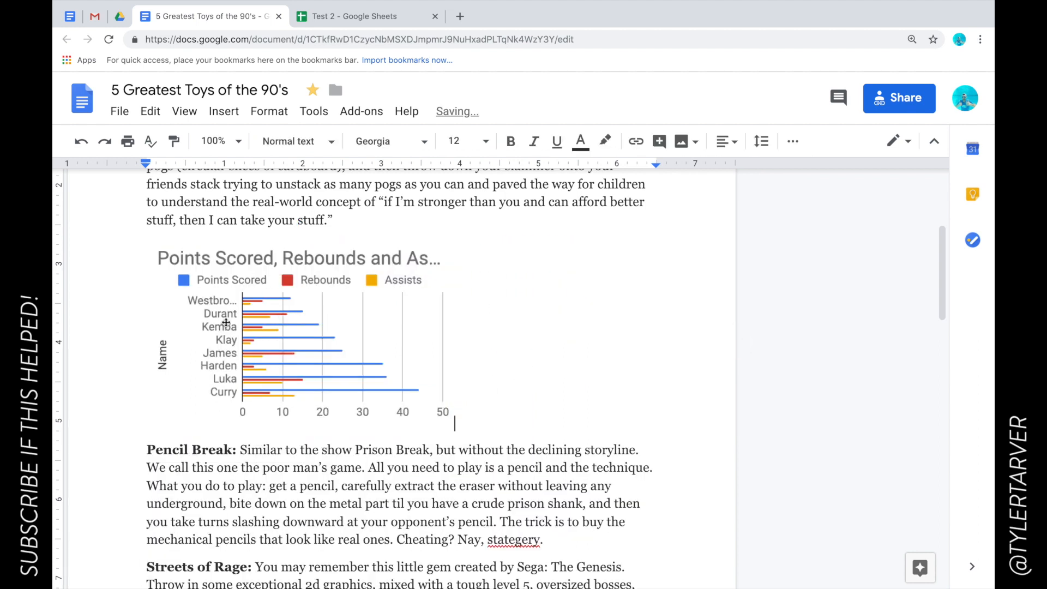
{"action": "scroll", "coordinate": [229, 319], "scroll_direction": "up", "scroll_amount": 3}
{"action": "scroll", "coordinate": [249, 411], "scroll_direction": "down", "scroll_amount": 5}
{"action": "scroll", "coordinate": [249, 411], "scroll_direction": "up", "scroll_amount": 3}
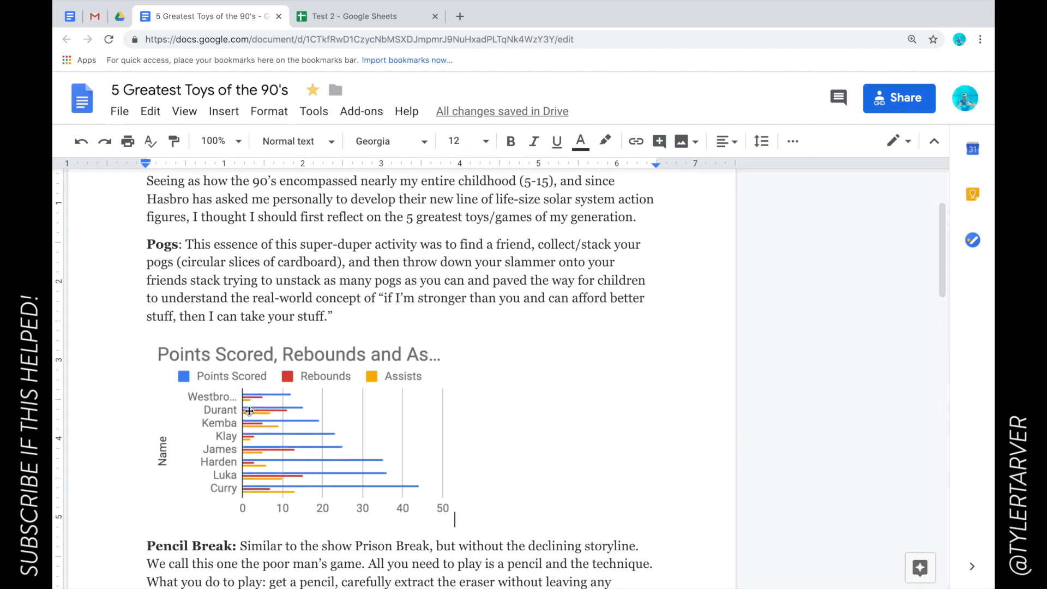
{"action": "scroll", "coordinate": [295, 328], "scroll_direction": "down", "scroll_amount": 5}
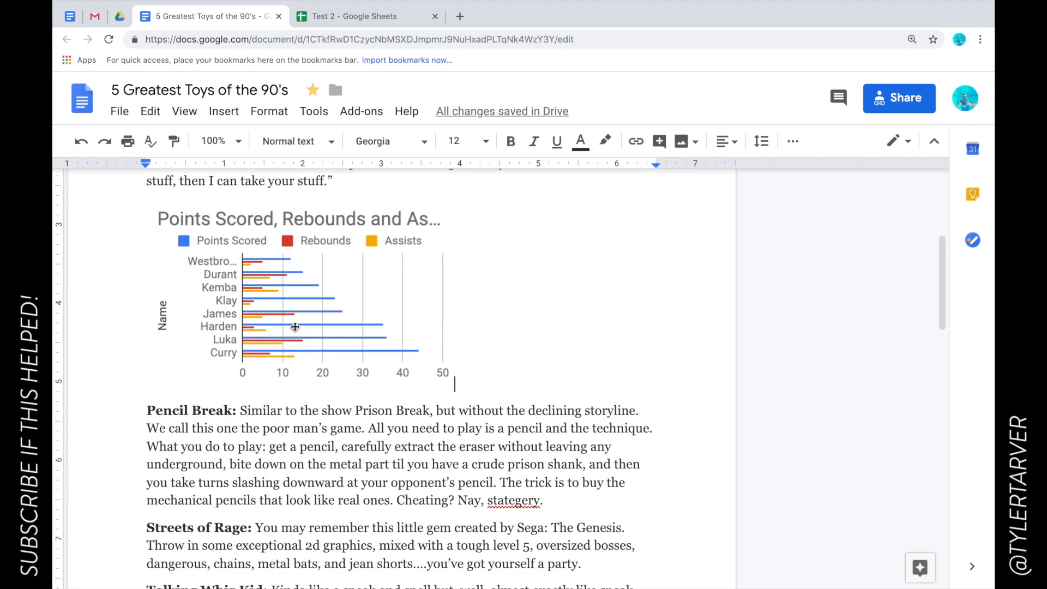
{"action": "scroll", "coordinate": [296, 327], "scroll_direction": "up", "scroll_amount": 2}
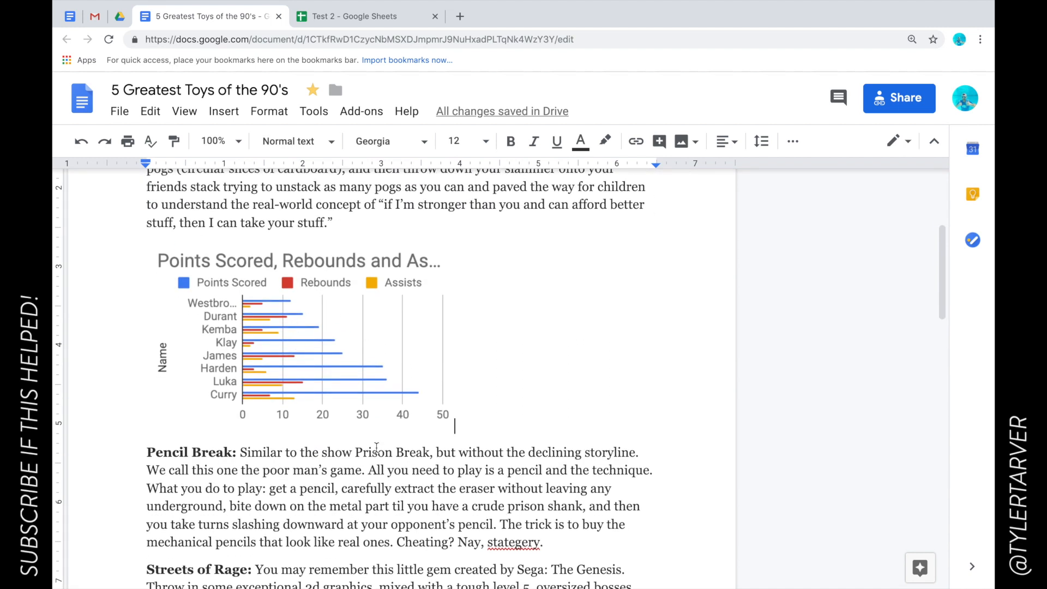
Check the first chart, visit the Test 2 spreadsheet and return to the toys document.
{"action": "left_click", "coordinate": [280, 347]}
{"action": "left_click", "coordinate": [461, 360]}
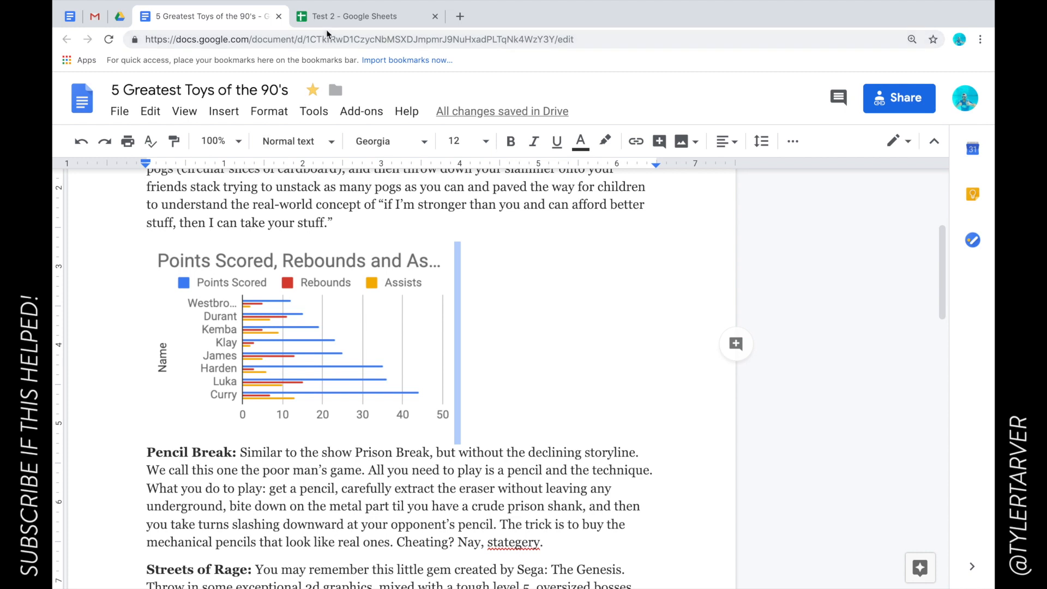
{"action": "left_click", "coordinate": [354, 16]}
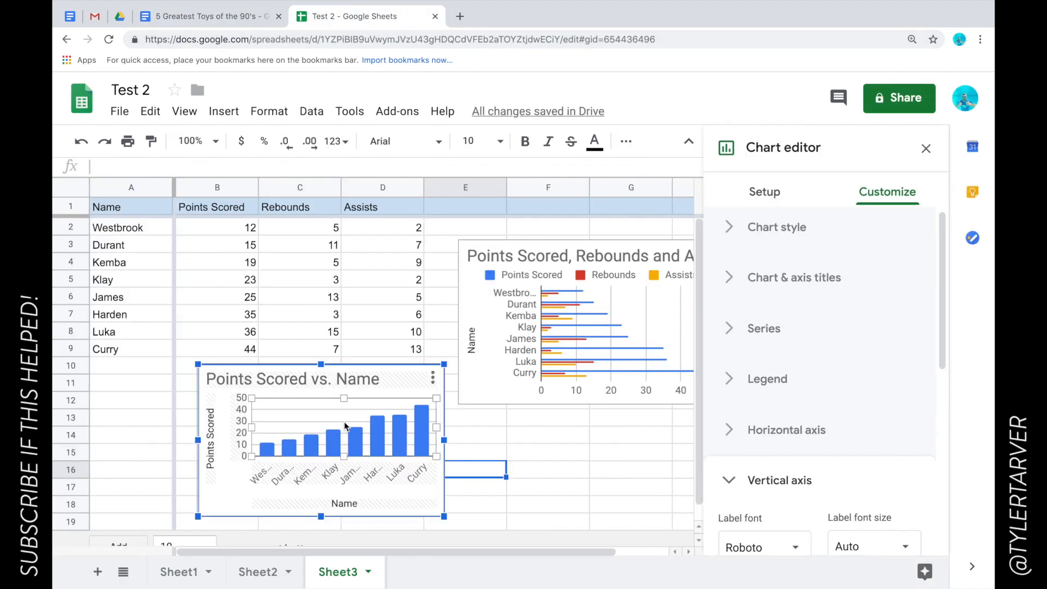
{"action": "left_click", "coordinate": [174, 15]}
{"action": "scroll", "coordinate": [524, 327], "scroll_direction": "down", "scroll_amount": 5}
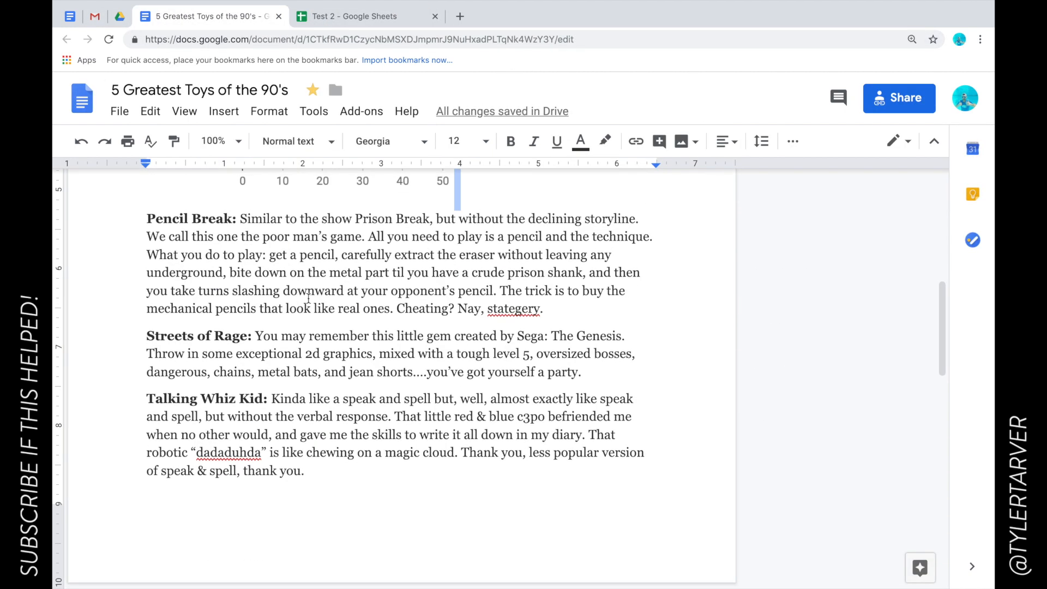
Paste the linked Points Scored vs. Name chart on a new line after the Pencil Break paragraph.
{"action": "left_click", "coordinate": [545, 308]}
{"action": "key", "text": "Return"}
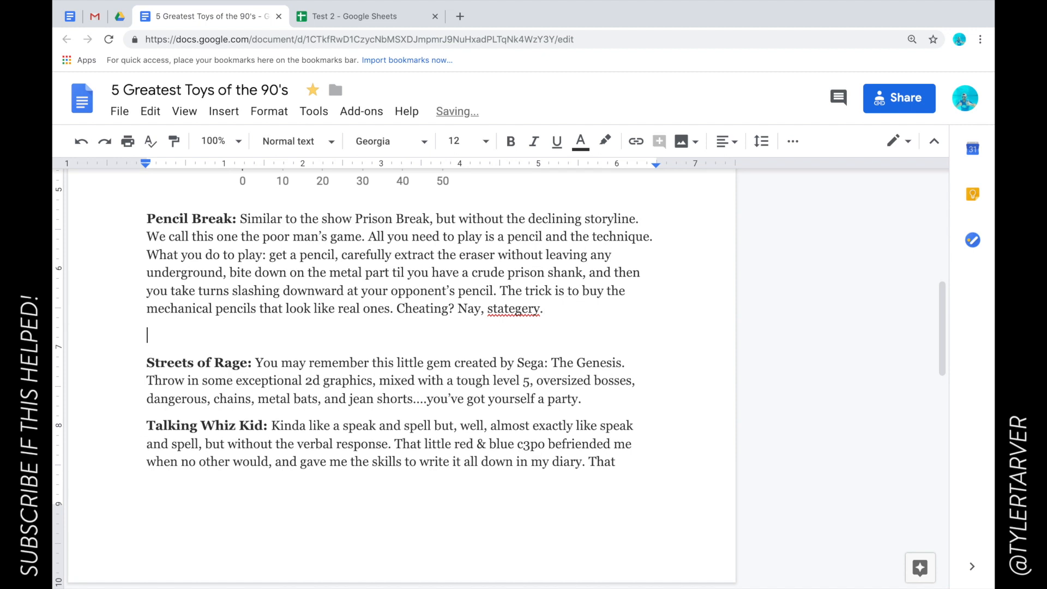
{"action": "key", "text": "ctrl+v"}
{"action": "left_click", "coordinate": [643, 395]}
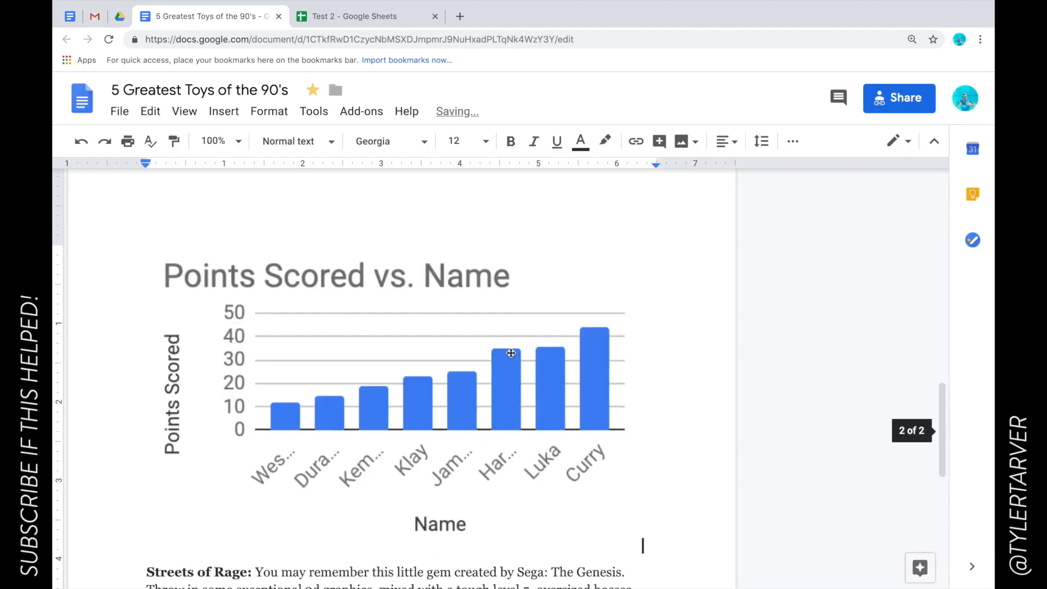
Shrink the Points Scored vs. Name chart to match the first chart's size.
{"action": "left_click", "coordinate": [440, 337]}
{"action": "left_click_drag", "start_coordinate": [640, 550], "coordinate": [434, 442]}
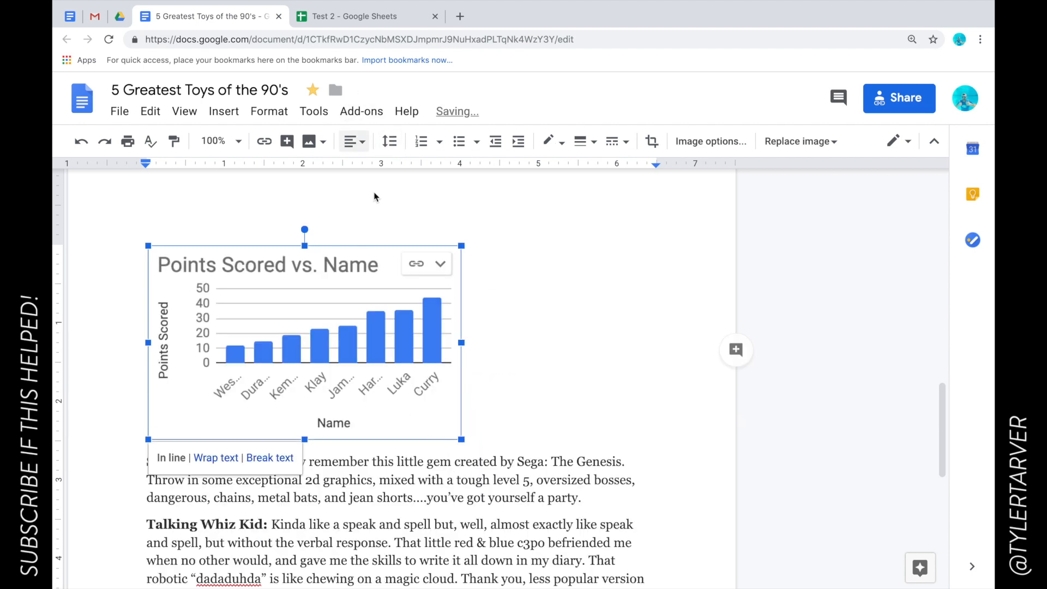
{"action": "left_click", "coordinate": [475, 284]}
{"action": "scroll", "coordinate": [426, 287], "scroll_direction": "down", "scroll_amount": 5}
{"action": "scroll", "coordinate": [425, 287], "scroll_direction": "up", "scroll_amount": 15}
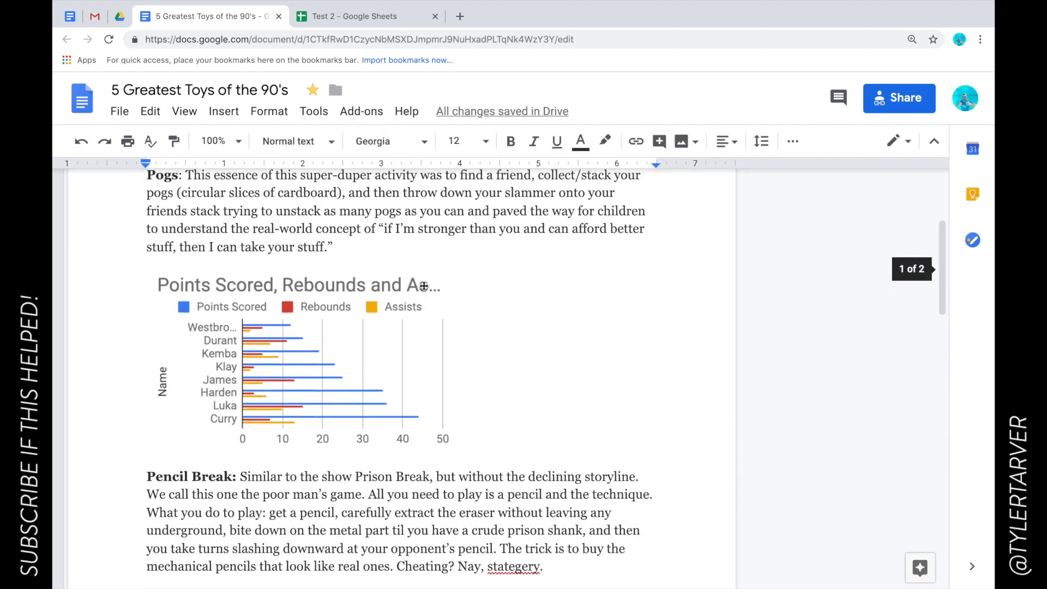
{"action": "left_click", "coordinate": [326, 313]}
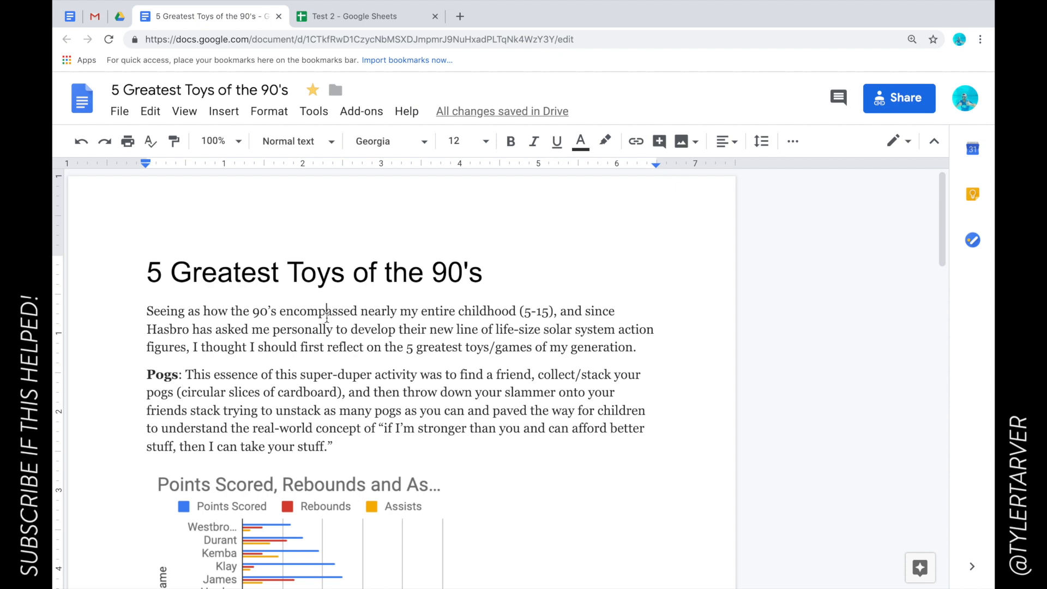